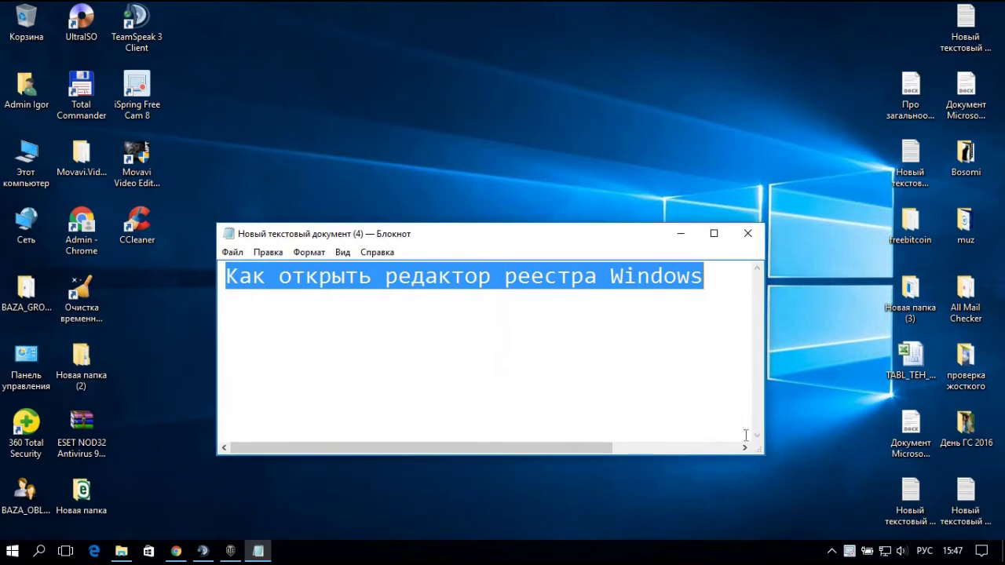
- Replace the note's text with "нажимаем сочитание клавиш win+r"
left_click(710, 292)
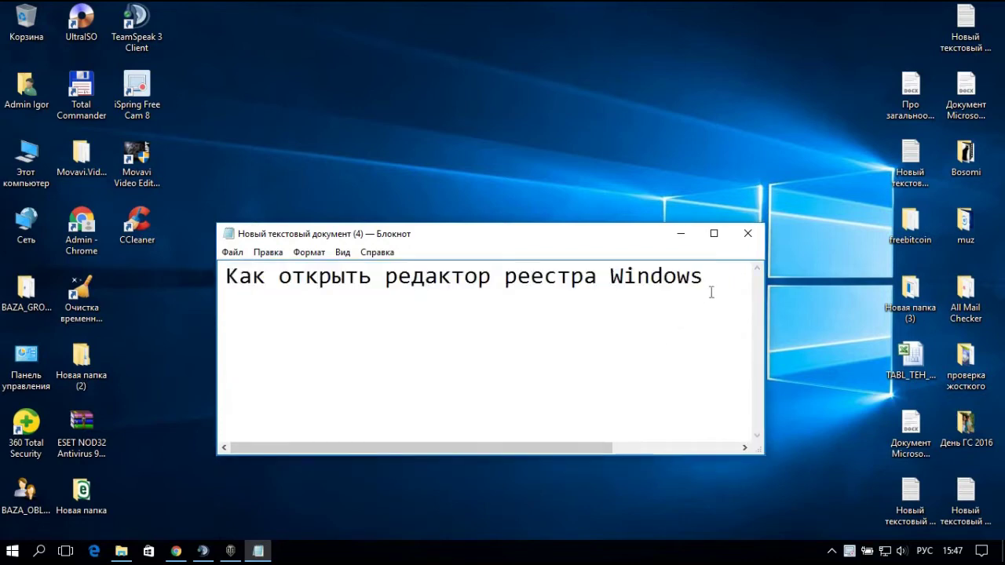
left_click(716, 275)
double_click(631, 279)
left_click(227, 277, "shift")
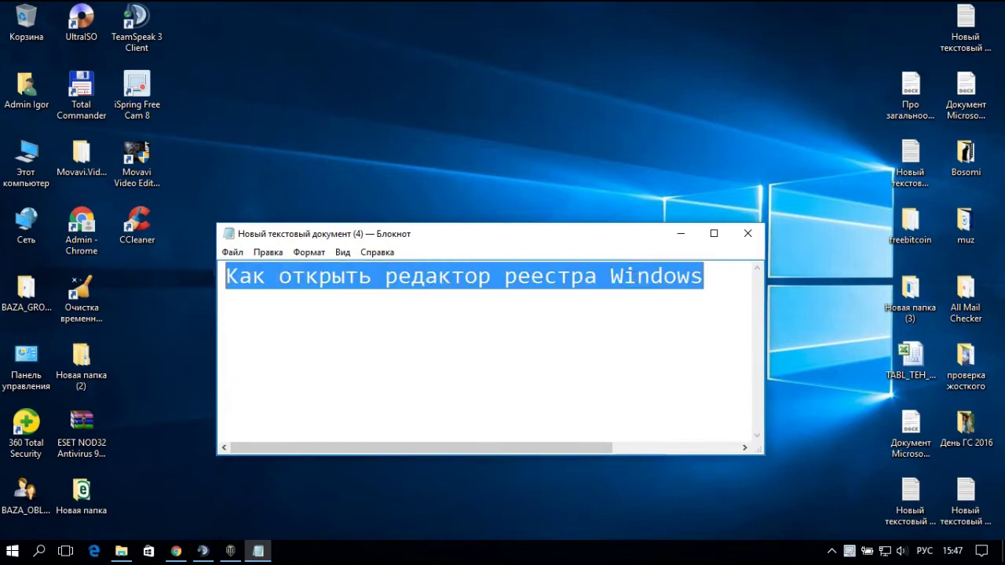
type("на")
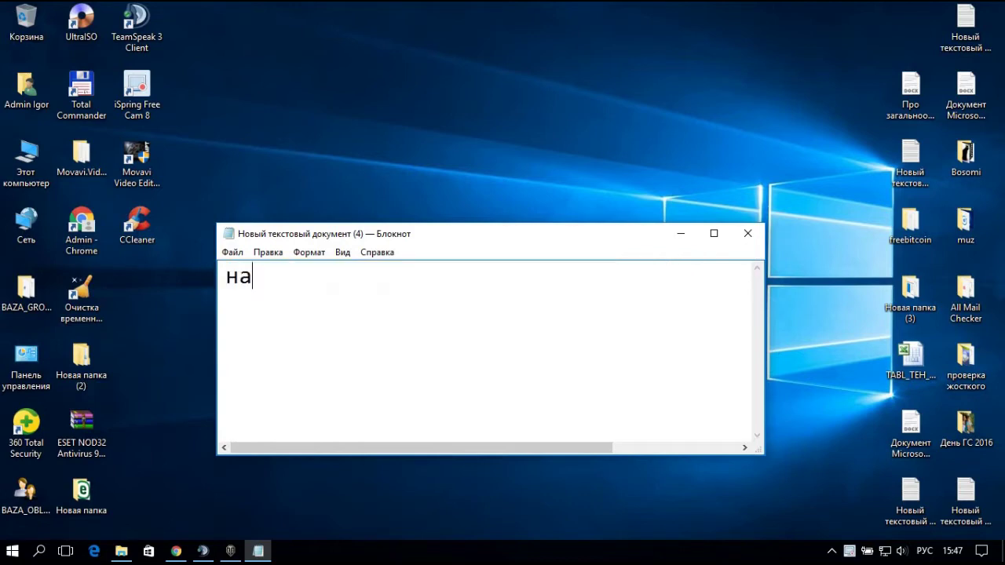
type("жимаем соц")
key("BackSpace")
type("чи")
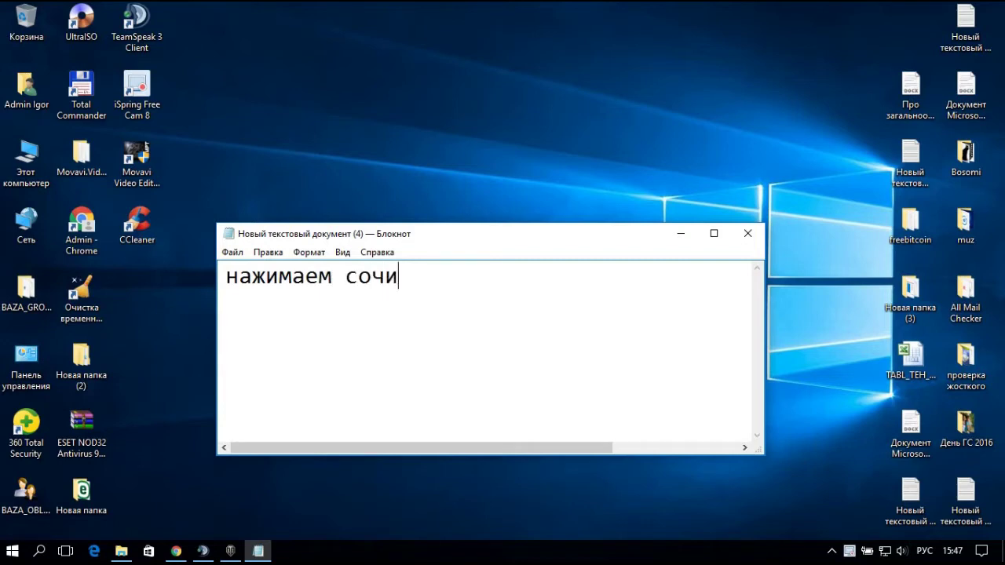
type("тание к")
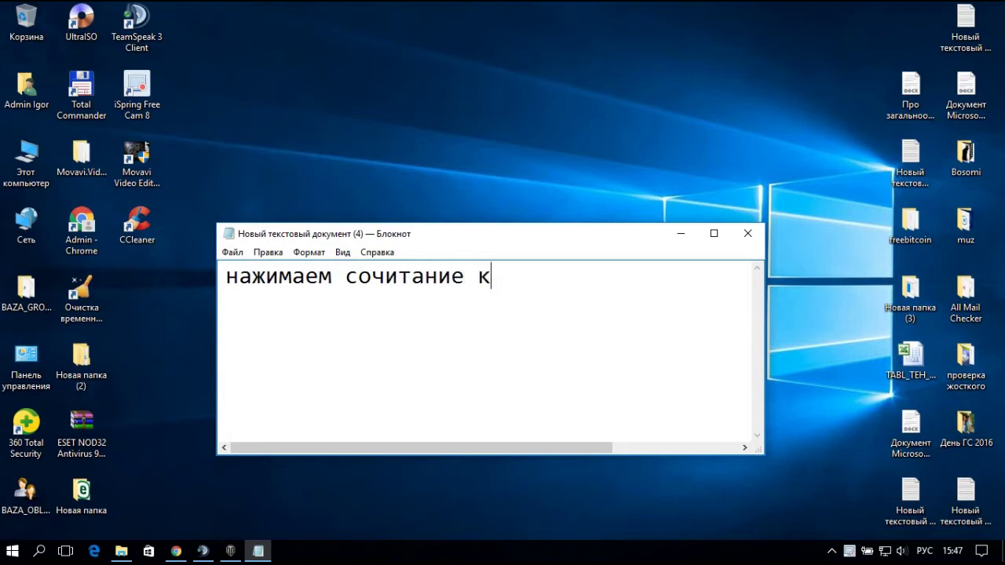
type("лавиш")
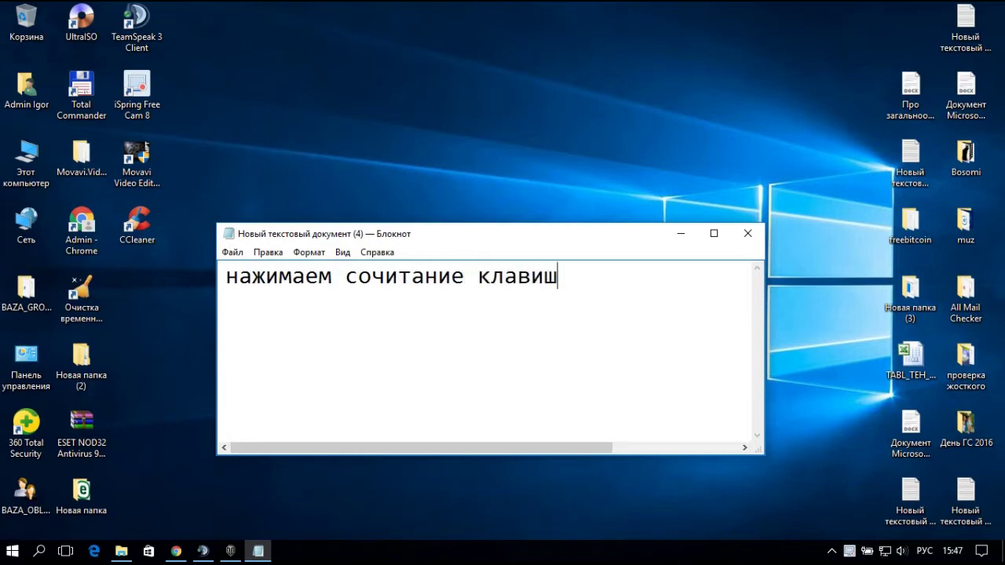
key("alt+shift")
type("win+r")
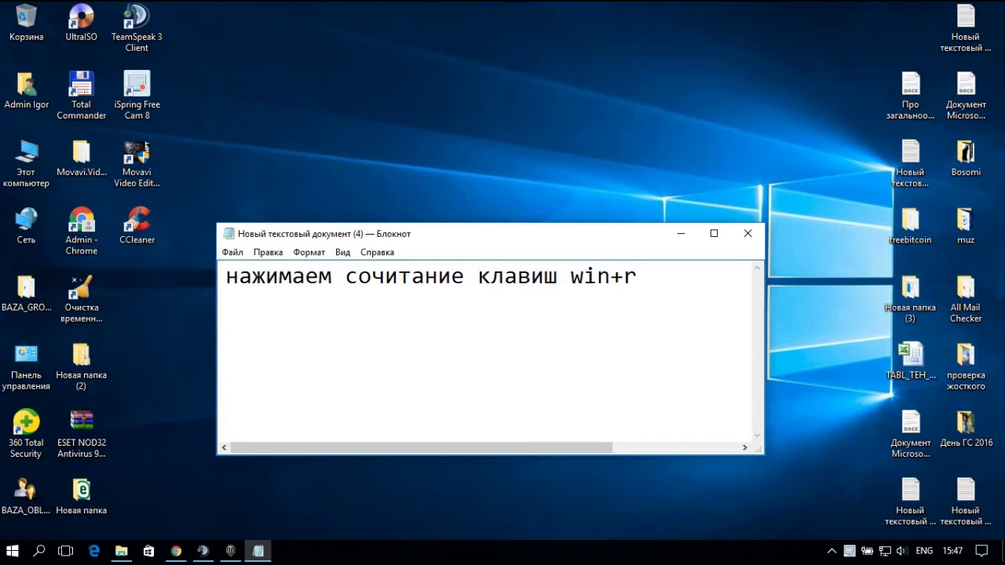
- Open the Run dialog and move it above the note so the text stays readable
key("super+r")
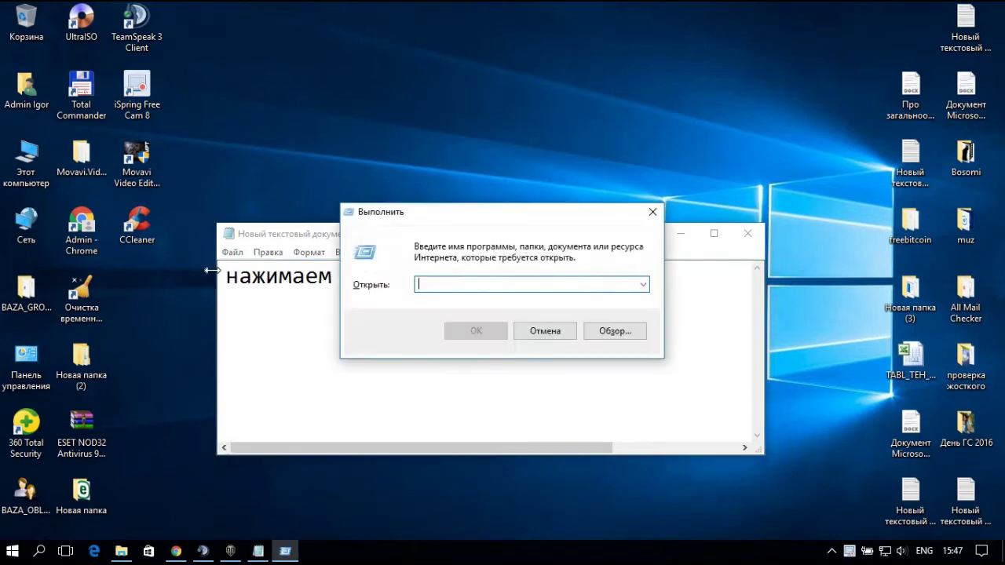
left_click_drag(451, 214, 440, 67)
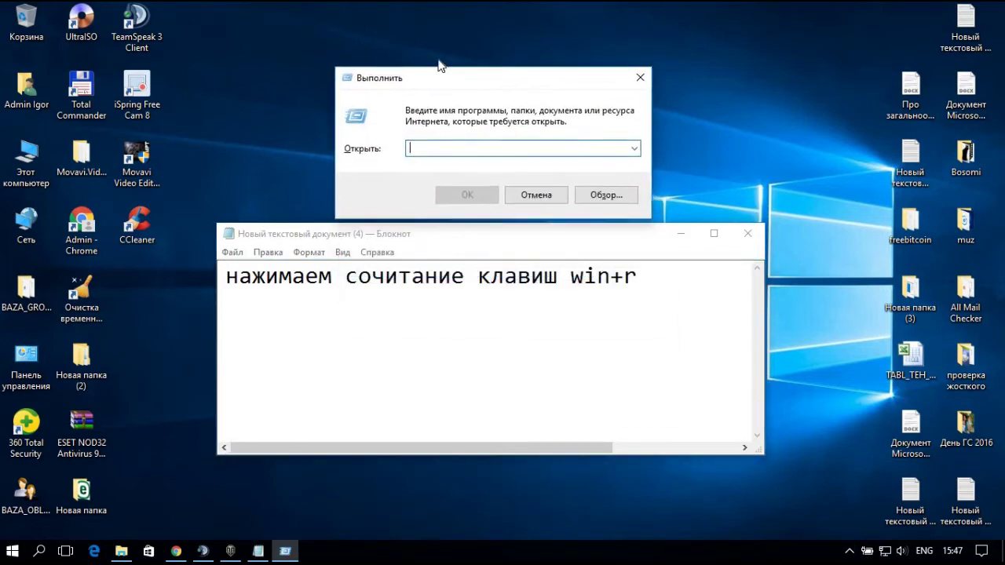
- Add a second line to the note reading "пишем команду regedit"
left_click(527, 285)
left_click(639, 276)
key("Return")
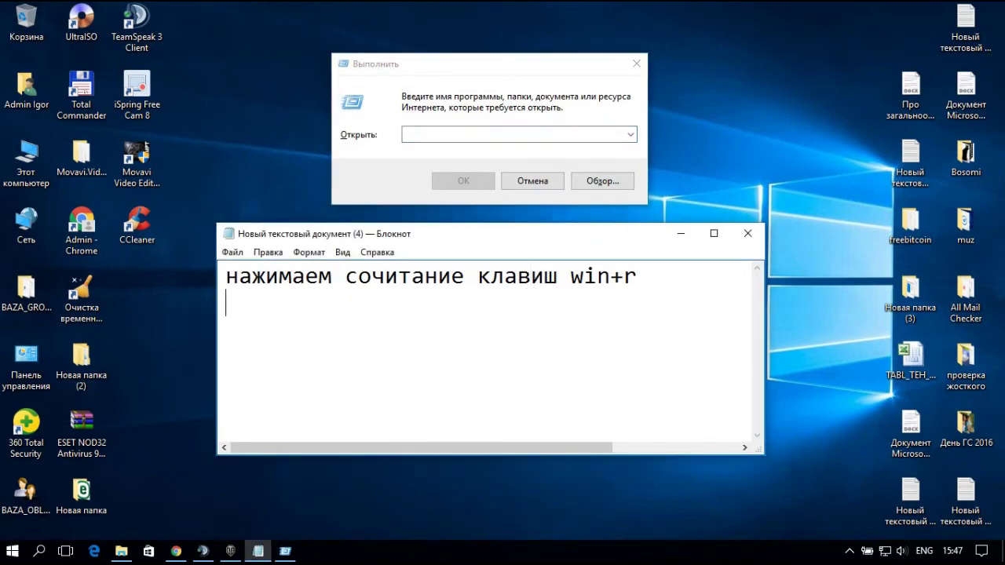
type("gbitv")
key("BackSpace")
key("BackSpace")
key("BackSpace")
key("BackSpace")
key("BackSpace")
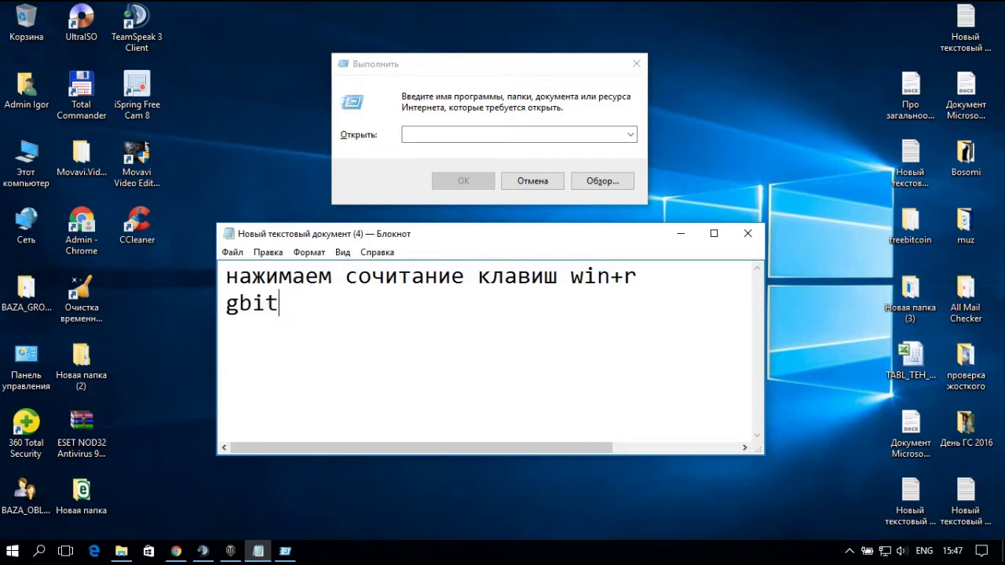
key("alt+shift")
type("пи")
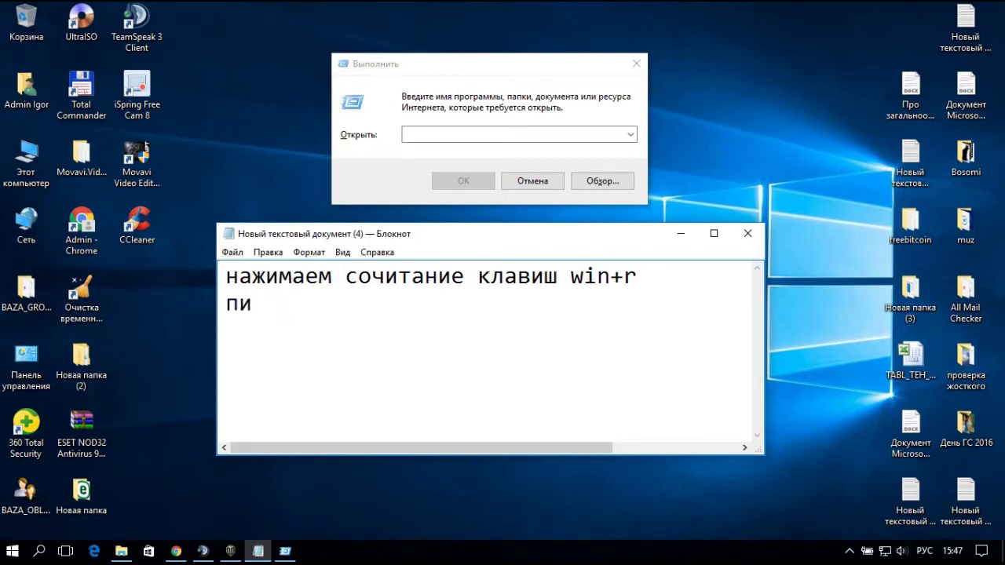
type("шем коман")
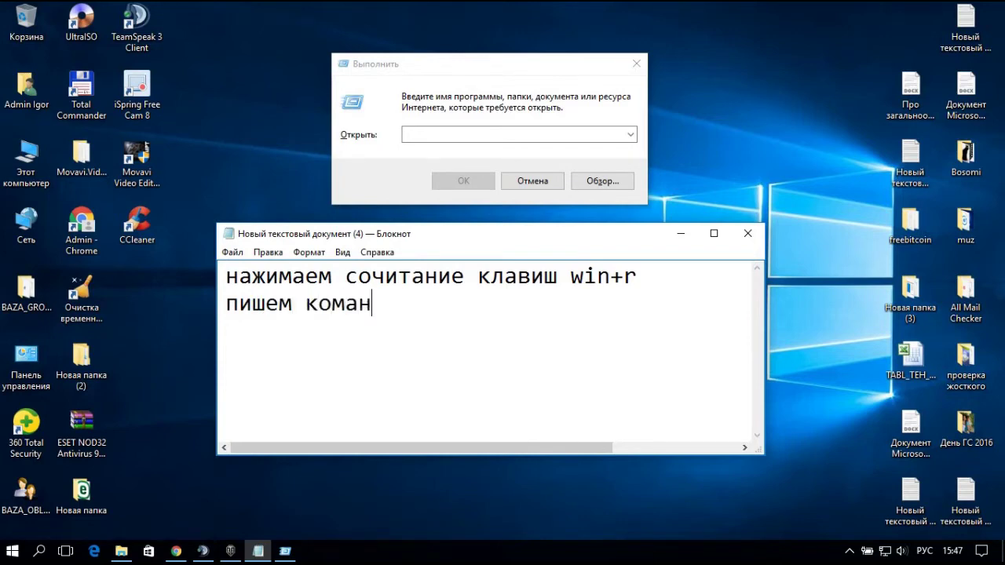
type("ду")
key("alt+shift")
type("re")
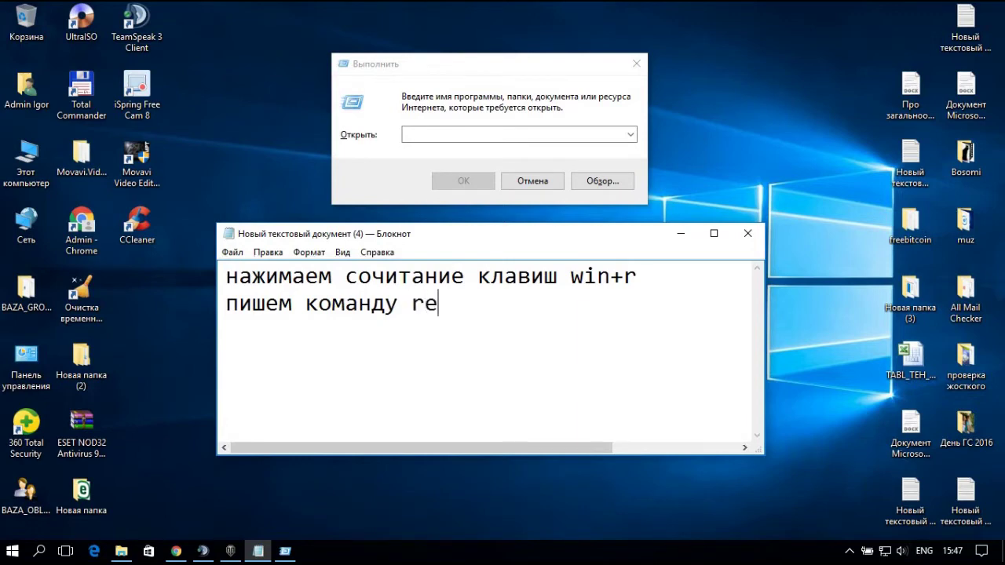
type("gedit")
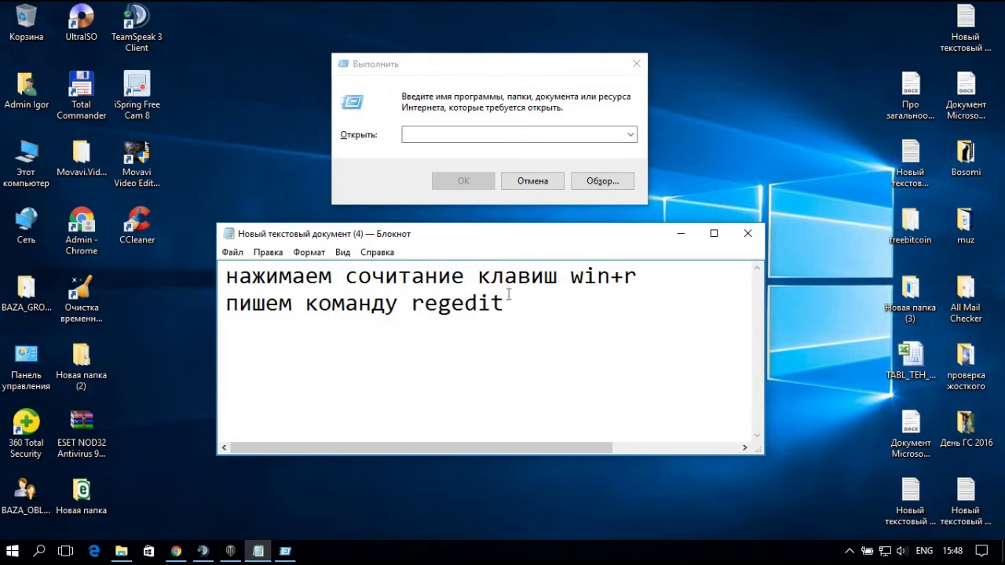
- Copy the word "regedit" from the note into the Run dialog and run it to launch the Registry Editor
left_click_drag(506, 303, 409, 310)
key("ctrl+c")
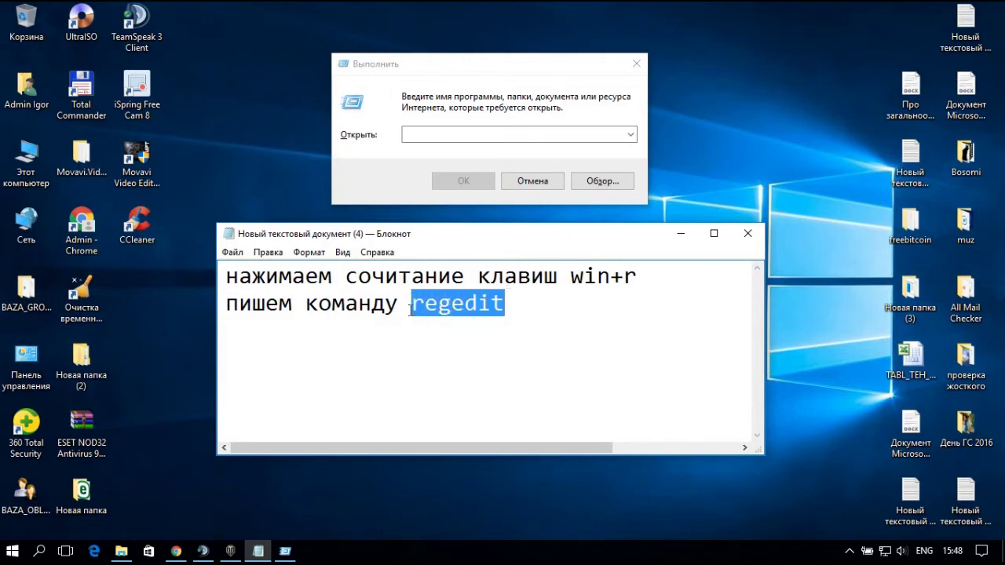
left_click(423, 135)
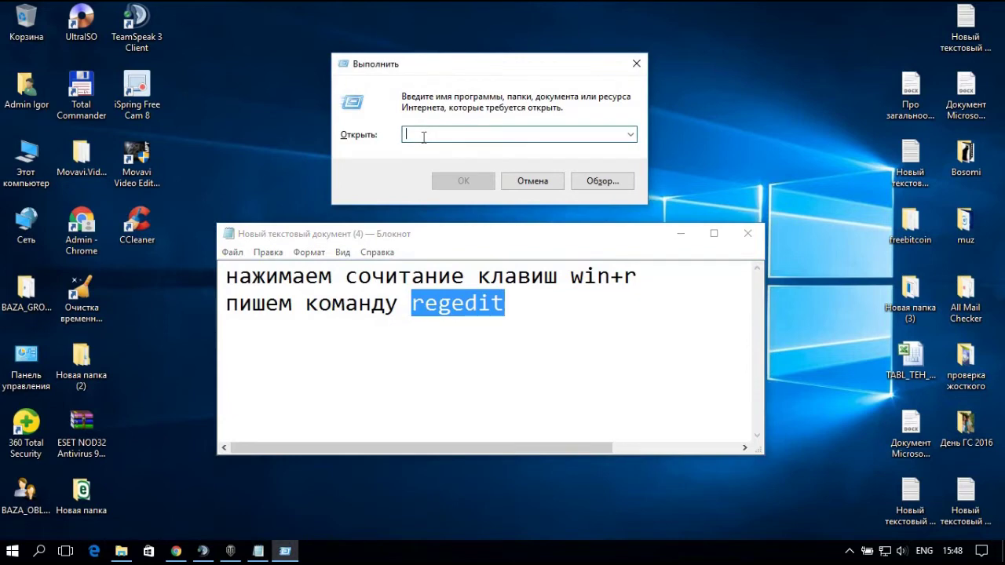
key("ctrl+v")
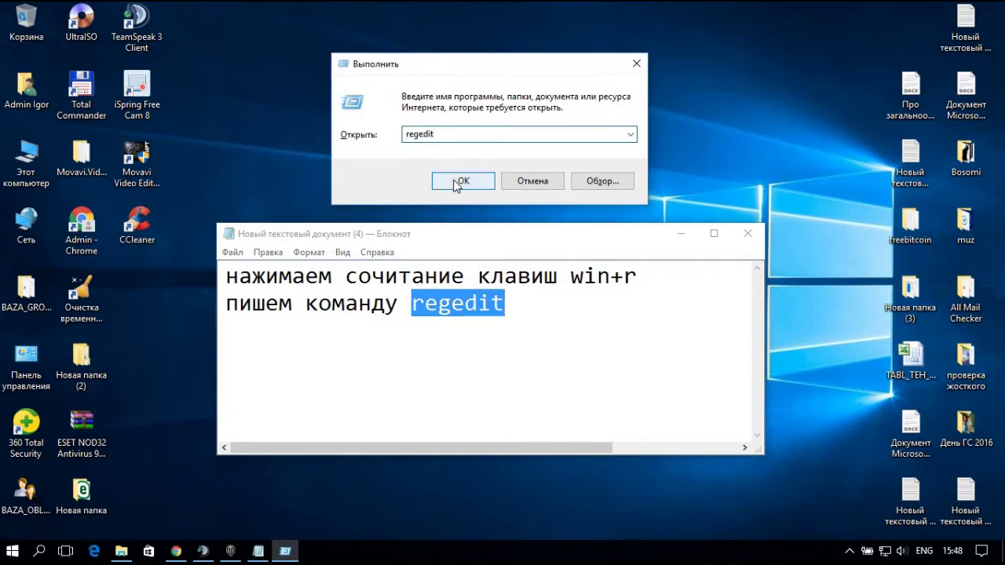
left_click(455, 183)
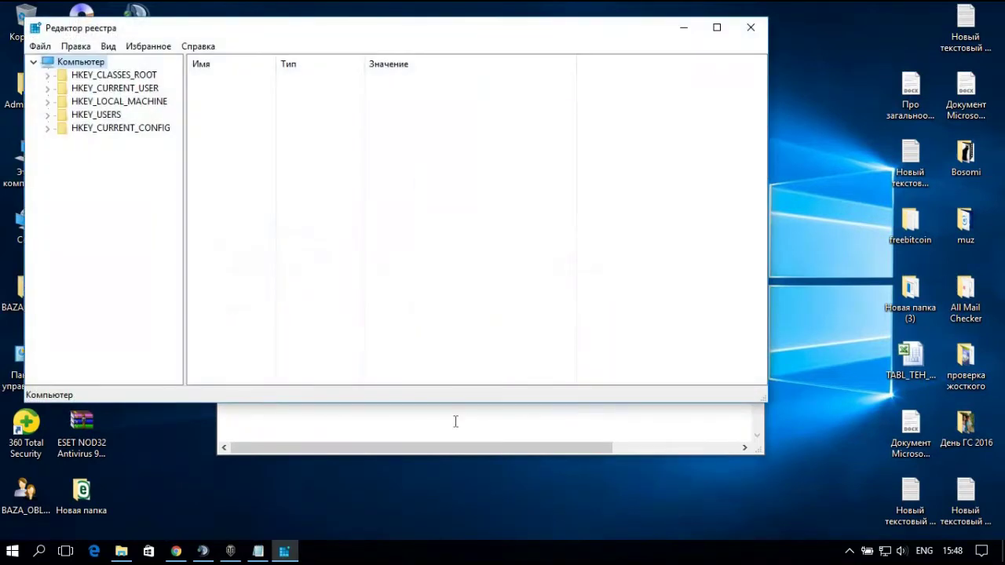
- Return to the note and add a third line reading "вот и запустили редактор реэстра"
left_click(455, 422)
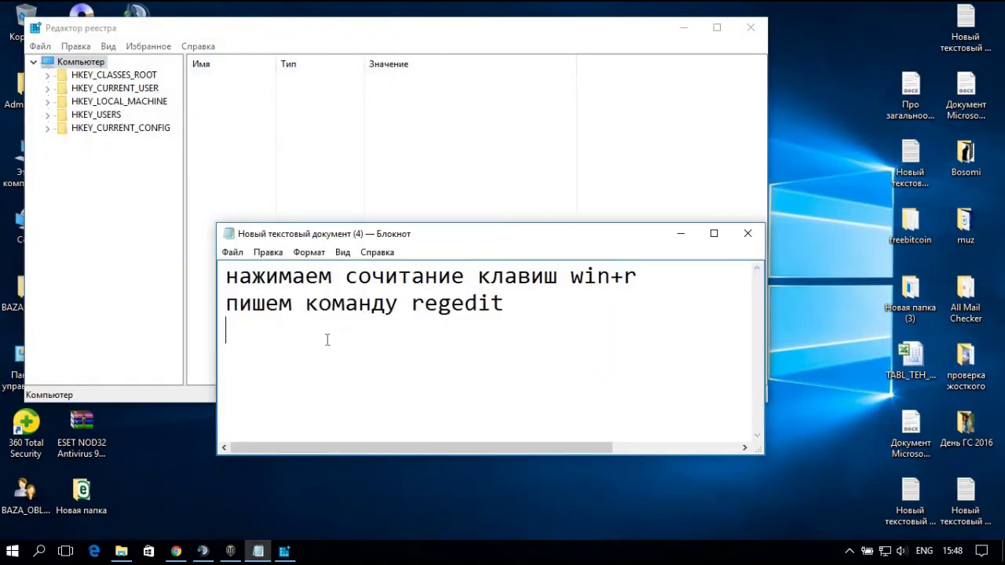
type("djn")
key("BackSpace")
key("BackSpace")
key("BackSpace")
key("BackSpace")
key("alt+shift")
type("вот и запустили ")
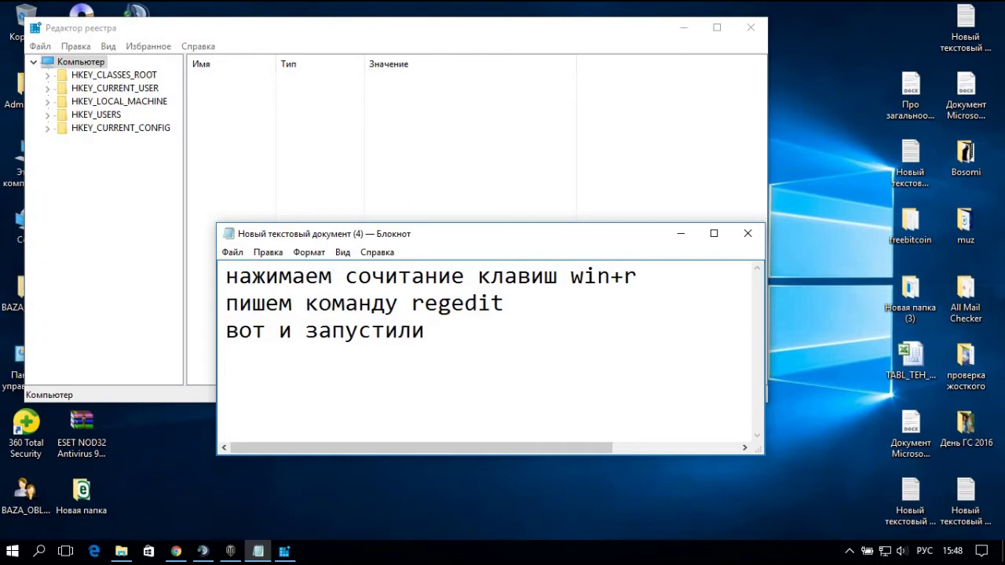
type("редактор реэстра")
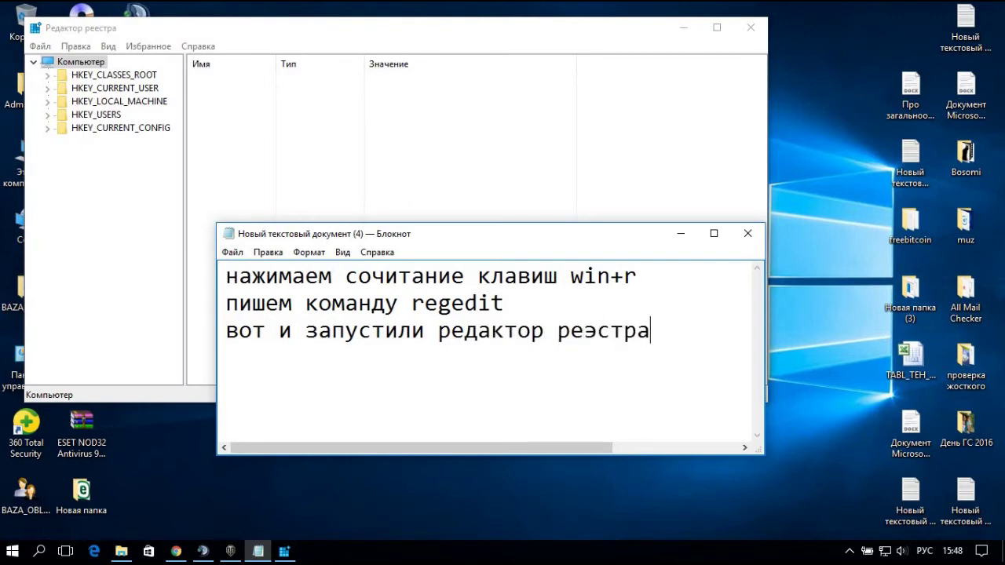
key("Return")
- Replace the note's text with the lines "можно также найти в поиске" and "набрать regedit", and close the Registry Editor
key("ctrl+a")
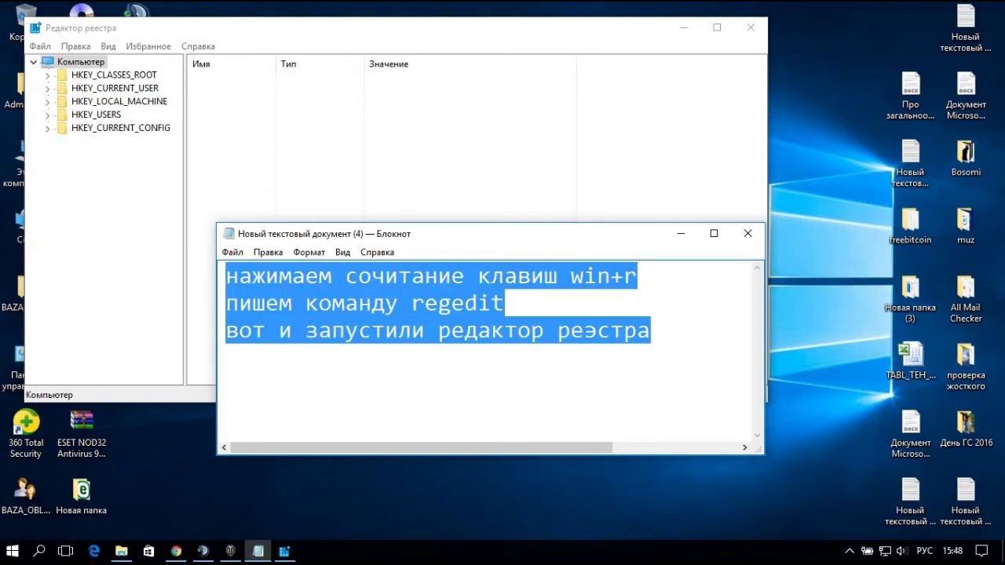
key("BackSpace")
type("мо")
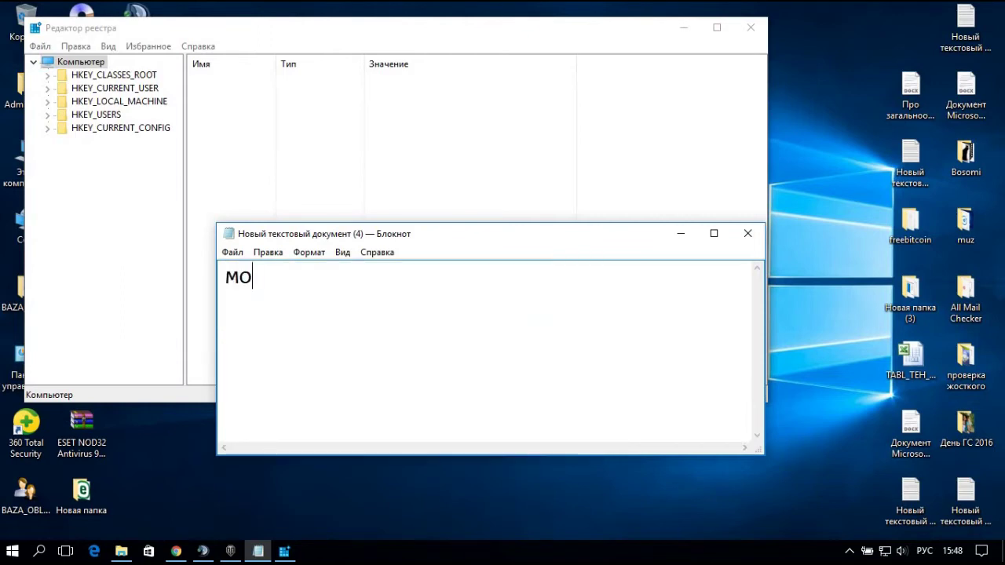
left_click(749, 30)
type("жно так")
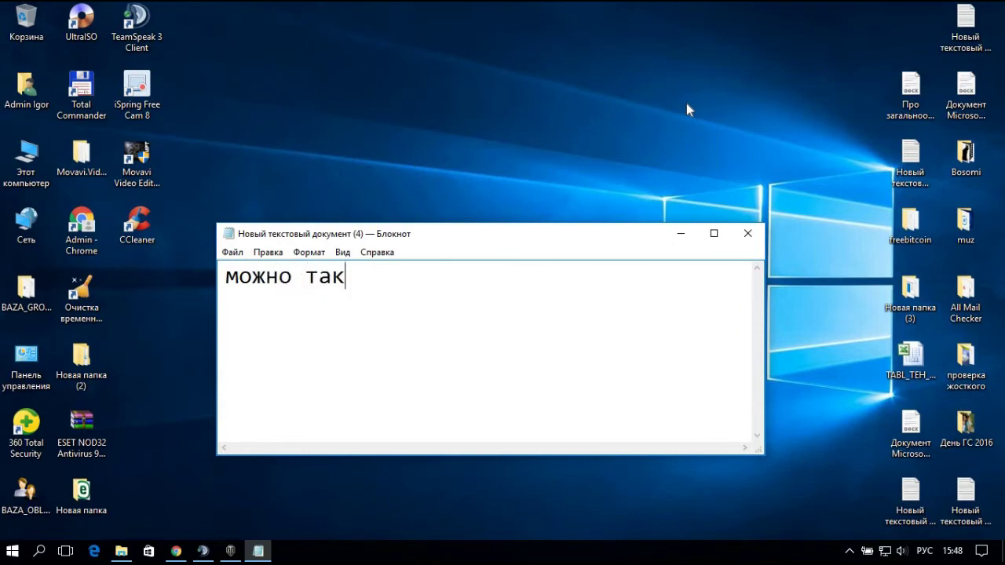
type("же найти в поиске")
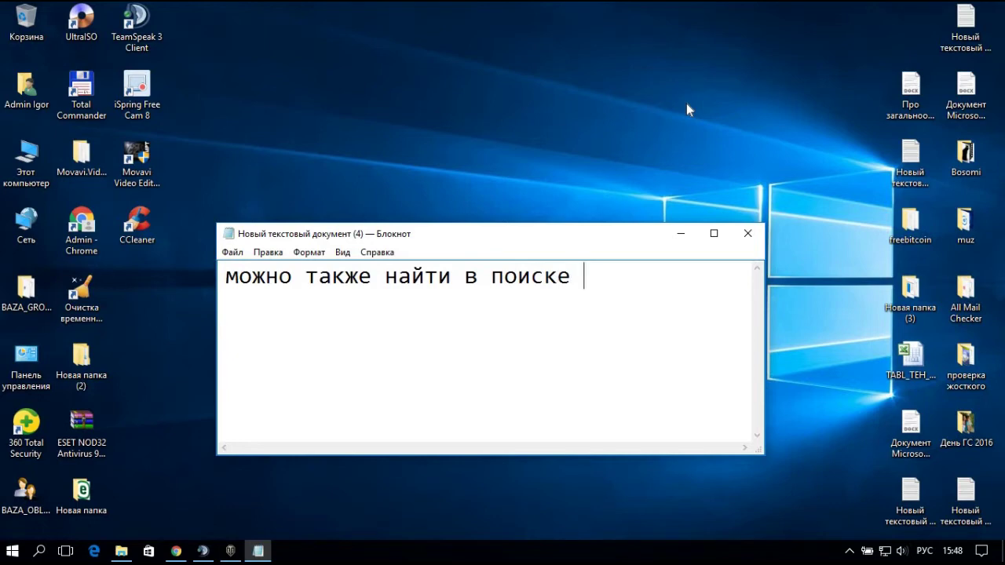
key("Return")
type("набрать")
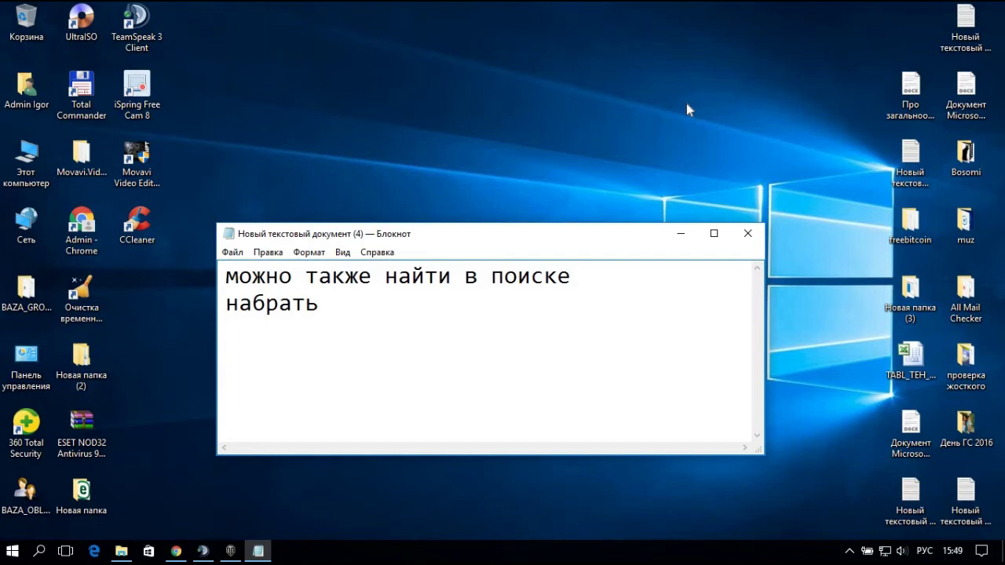
type("regedit")
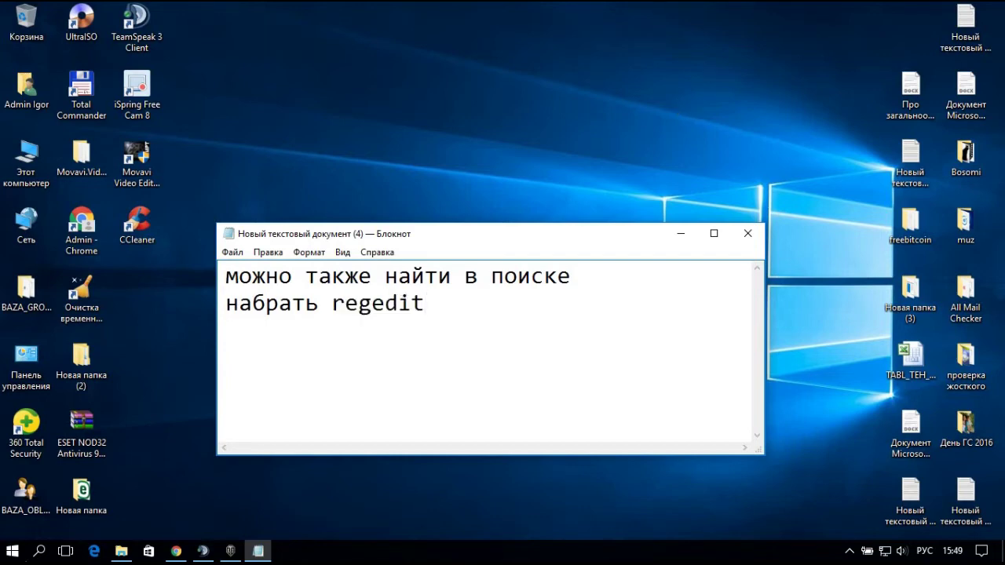
- Search Windows for "regedit" and return to the end of the note's text
left_click(39, 552)
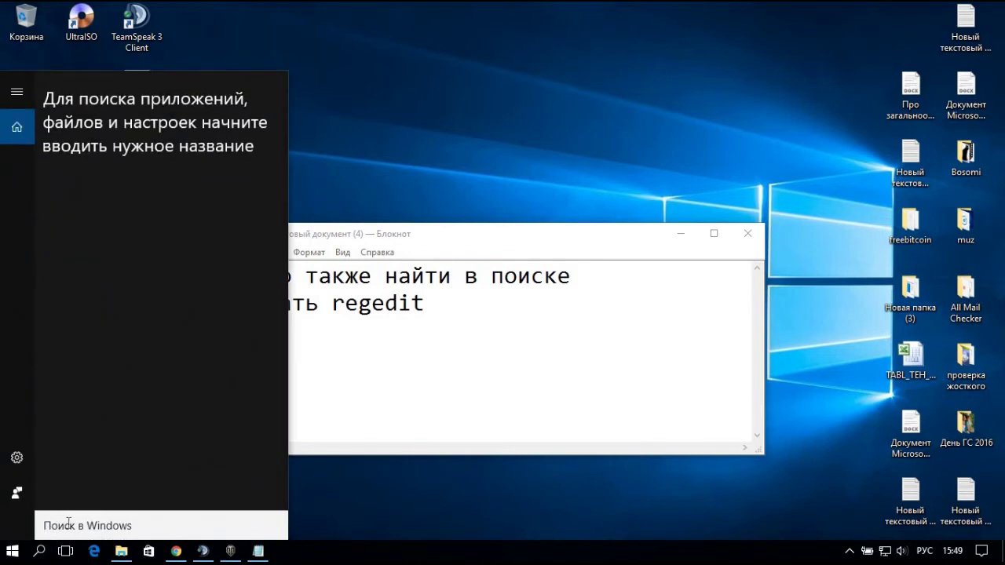
type("regedit")
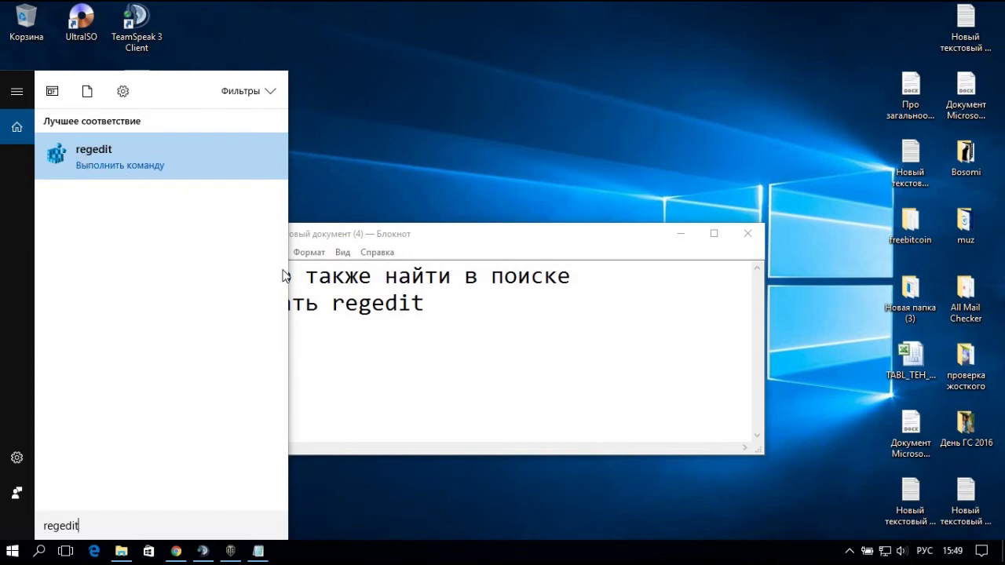
left_click(445, 316)
- Continue the note's second line with "так же запускаеться редактор" and add "реэстра" on a third line
type("так же")
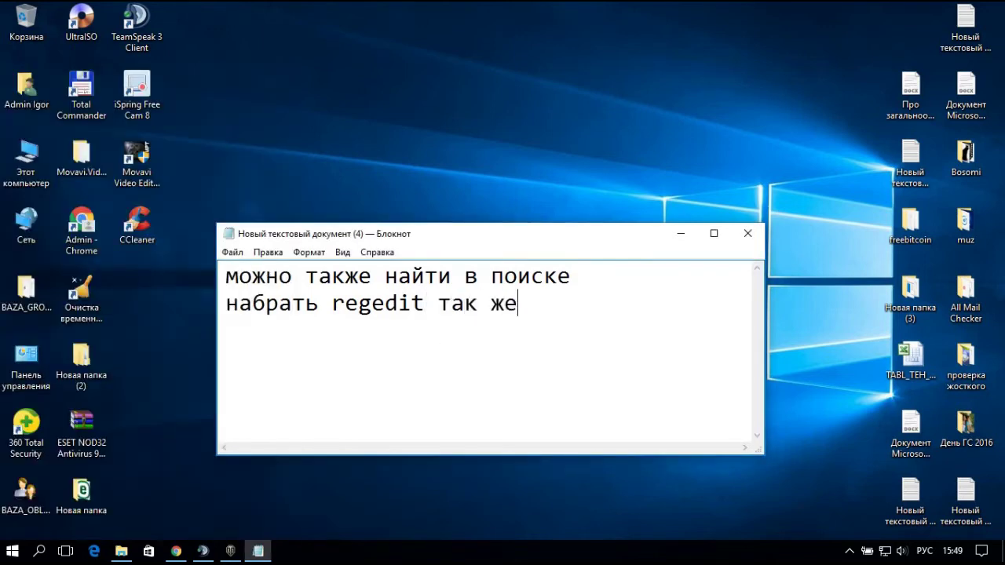
type(" запу")
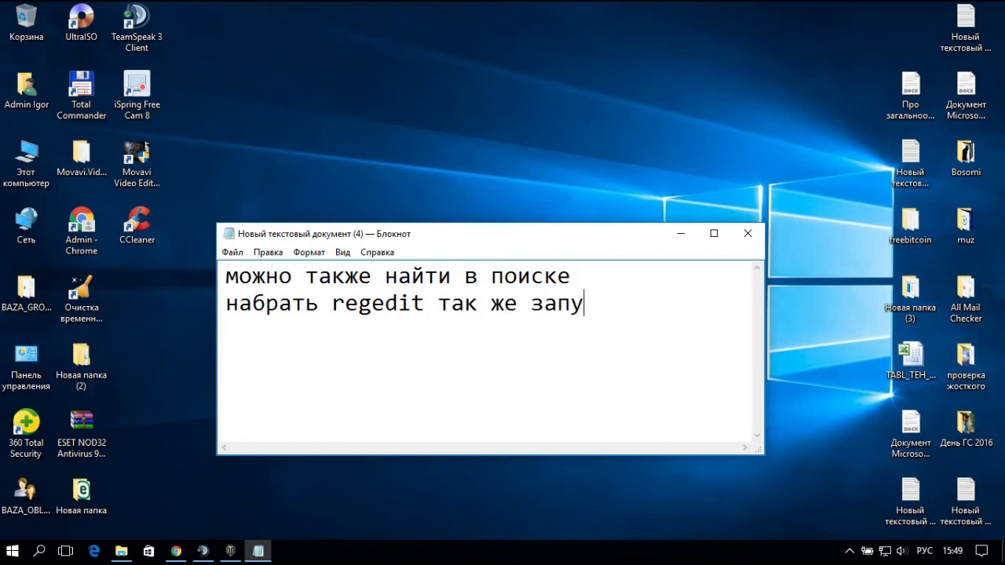
type("скаеться ре")
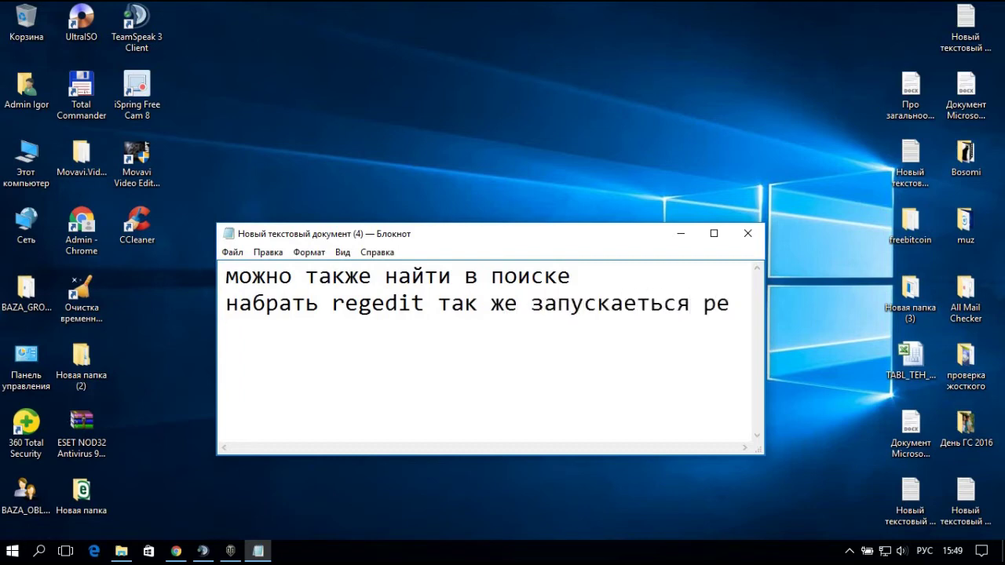
type("дактор")
key("Return")
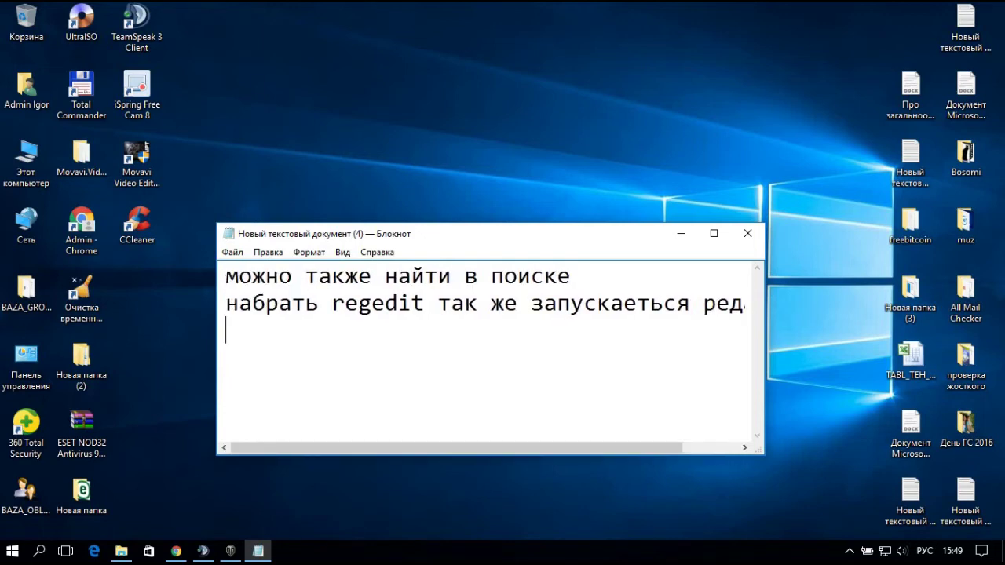
type("реэстра")
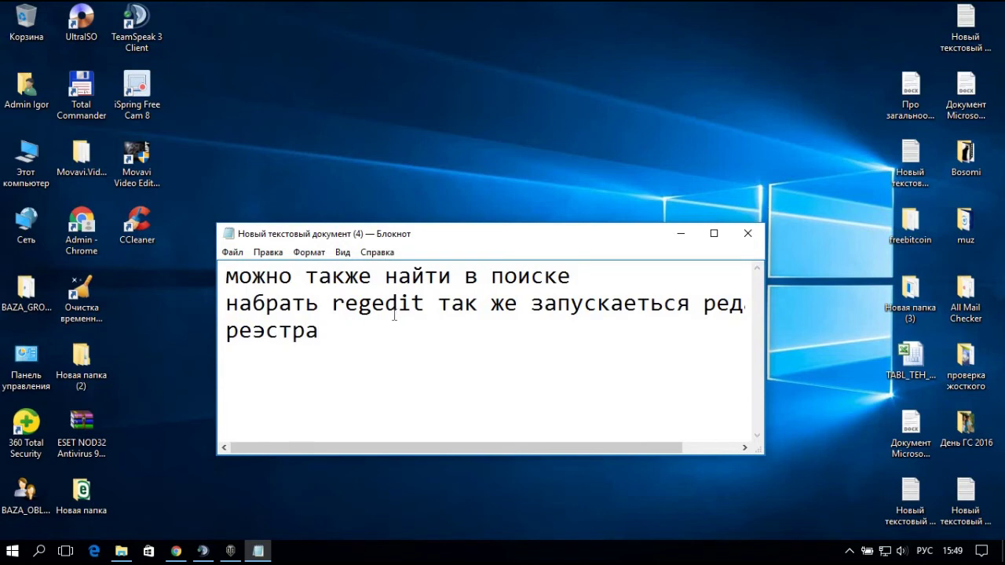
- Replace the note's whole text with the line "можно еще 3 способ смотрите"
key("ctrl+a")
key("BackSpace")
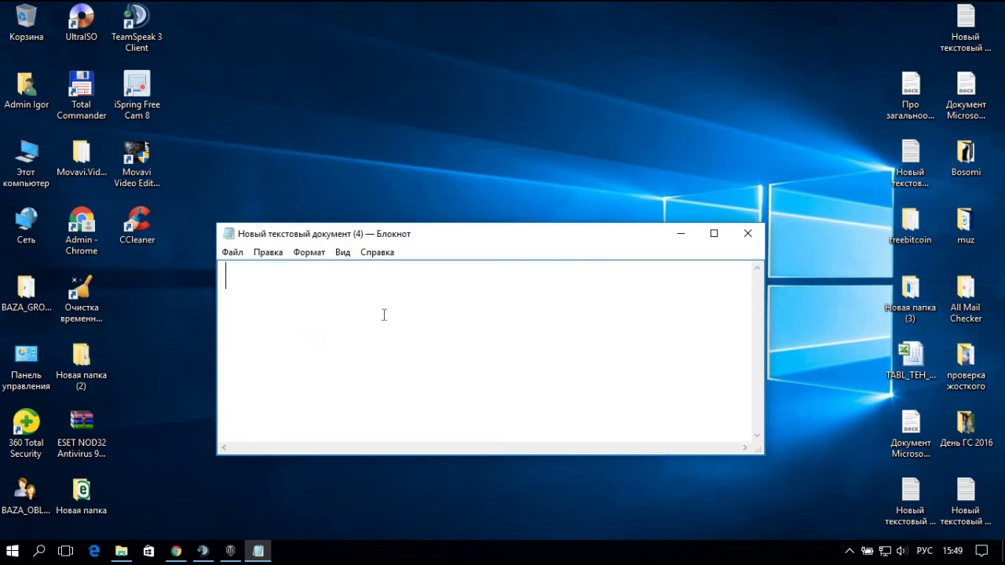
type("можно ")
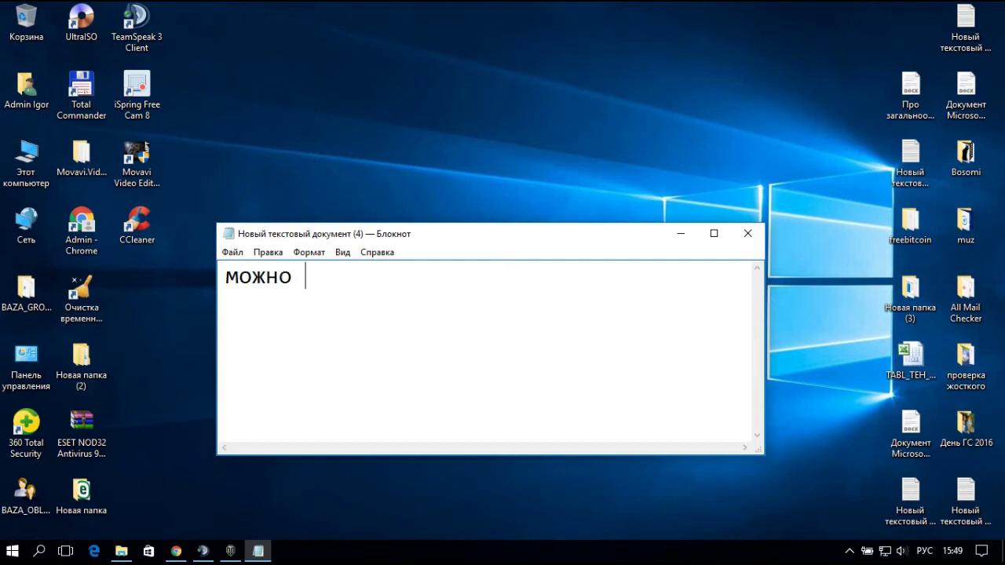
type("еще 3 спом")
key("BackSpace")
type("соб")
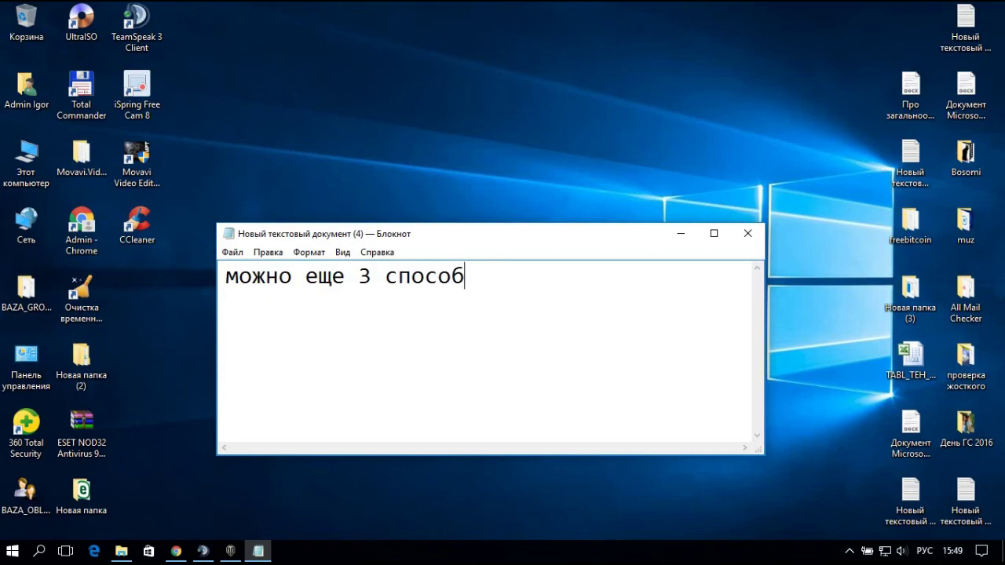
type(" смотрите")
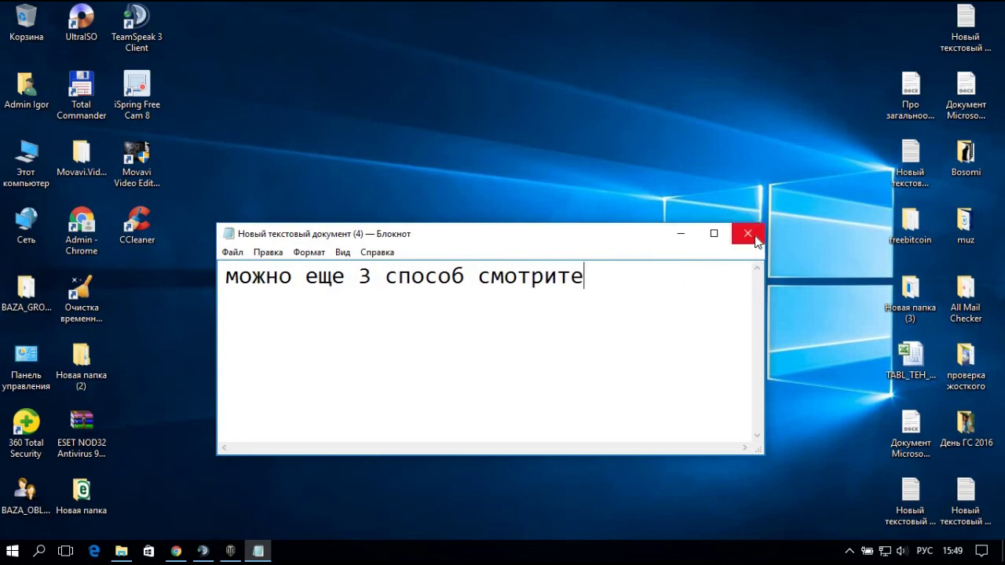
- Clear the note's text and open the "Этот компьютер" window from the desktop
left_click_drag(588, 276, 142, 302)
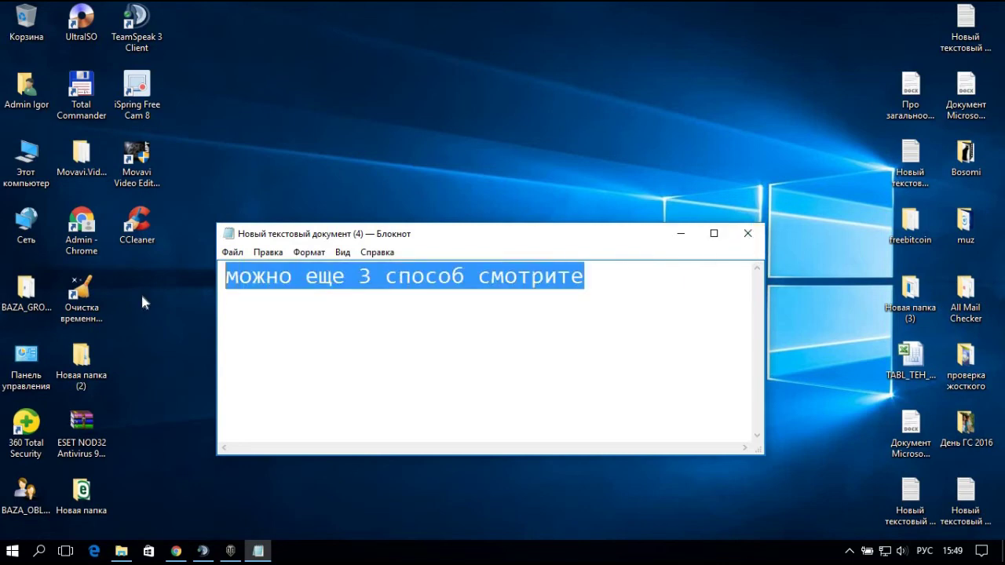
key("Delete")
left_click(25, 165)
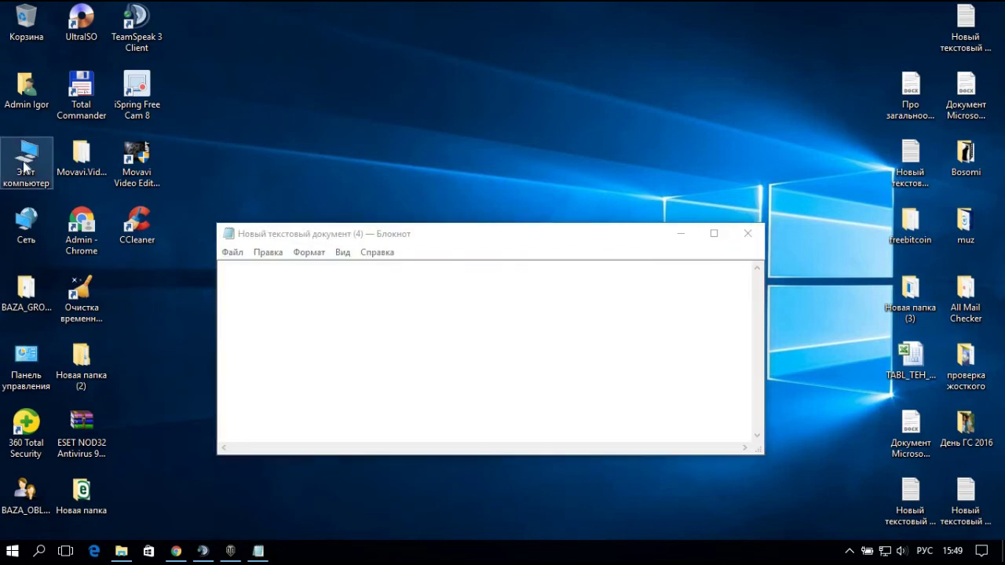
left_click(26, 165)
- Launch the Registry Editor by running "regedit.exe" as the path of the "Этот компьютер" window
left_click(294, 182)
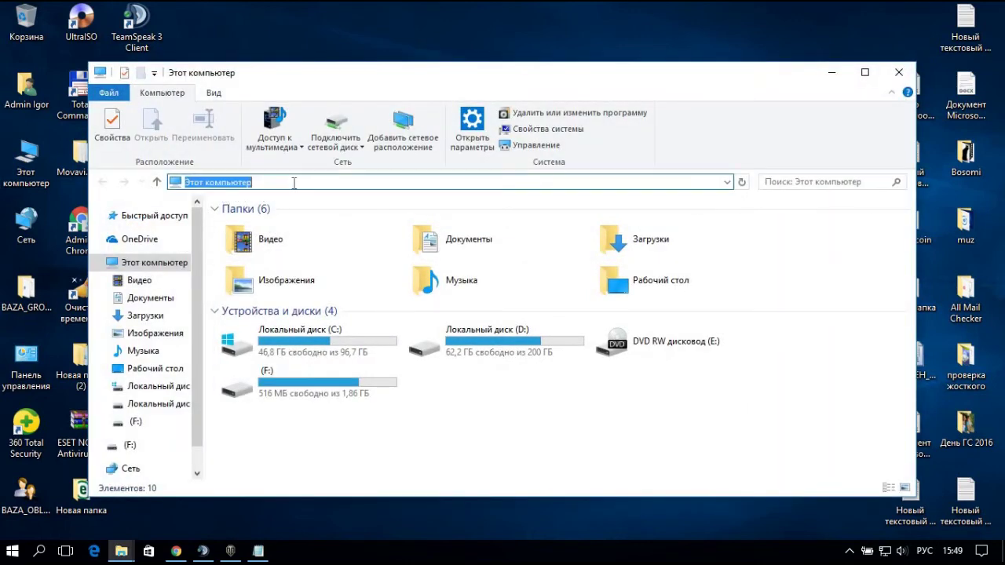
key("BackSpace")
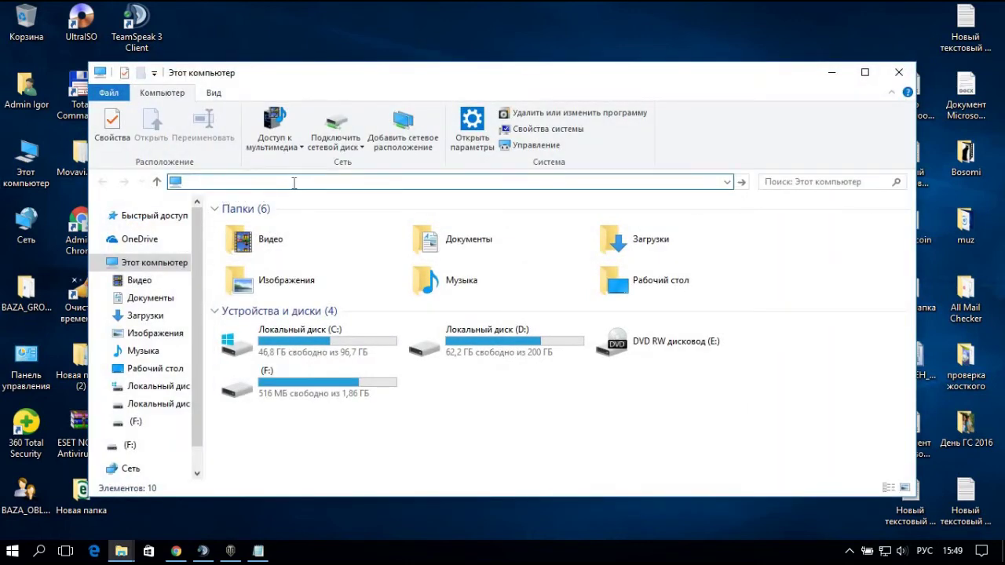
type("regedit")
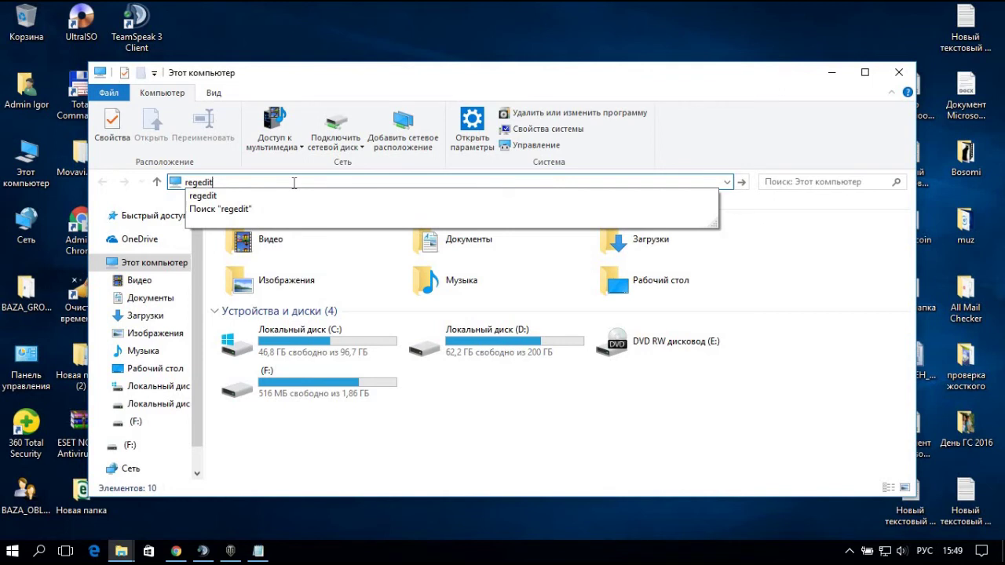
type("ю")
key("BackSpace")
key("alt+shift")
type(".exe")
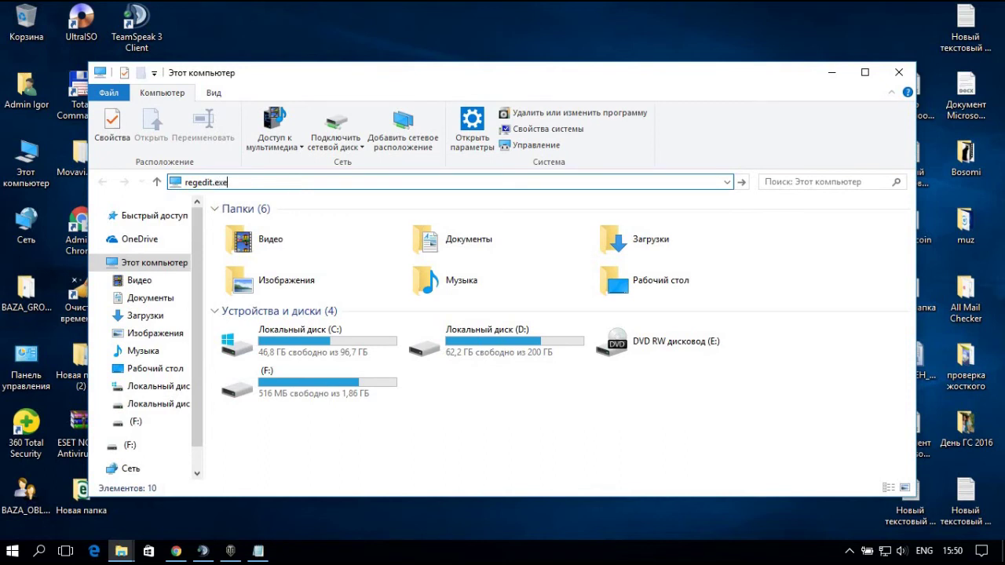
key("Return")
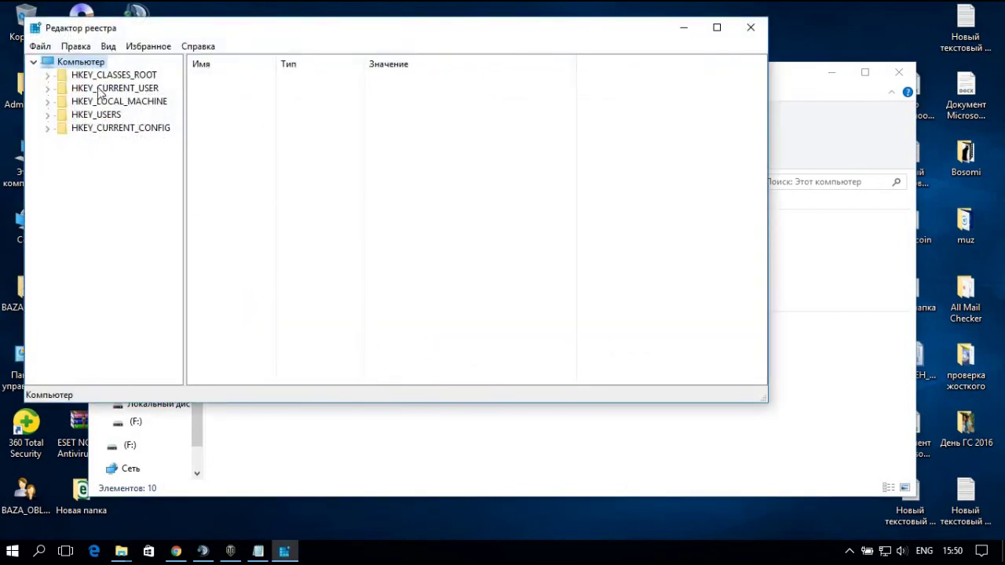
- Expand HKEY_CLASSES_ROOT in the registry tree, and close both the Registry Editor and the "Этот компьютер" window
left_click(47, 75)
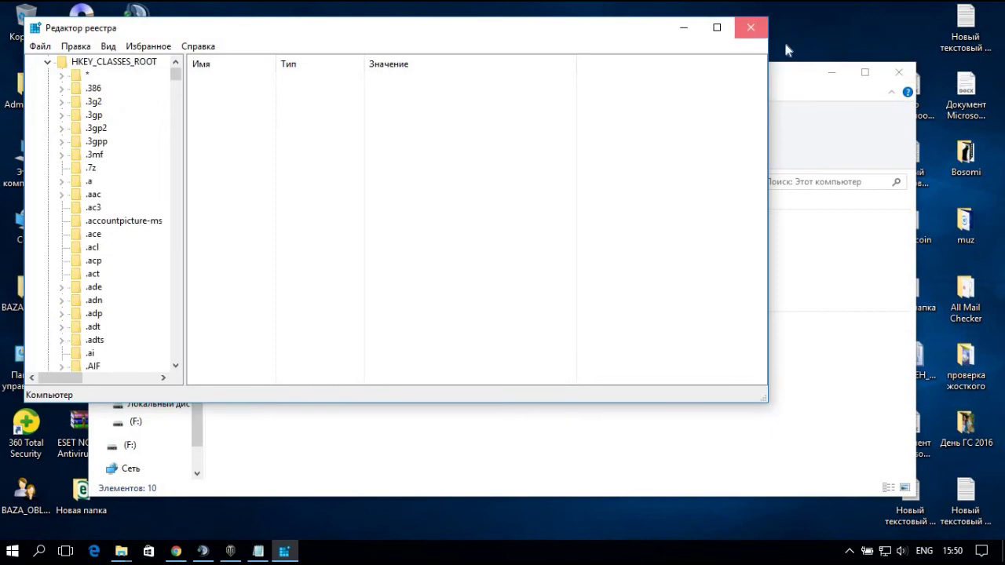
key("alt+F4")
left_click(899, 72)
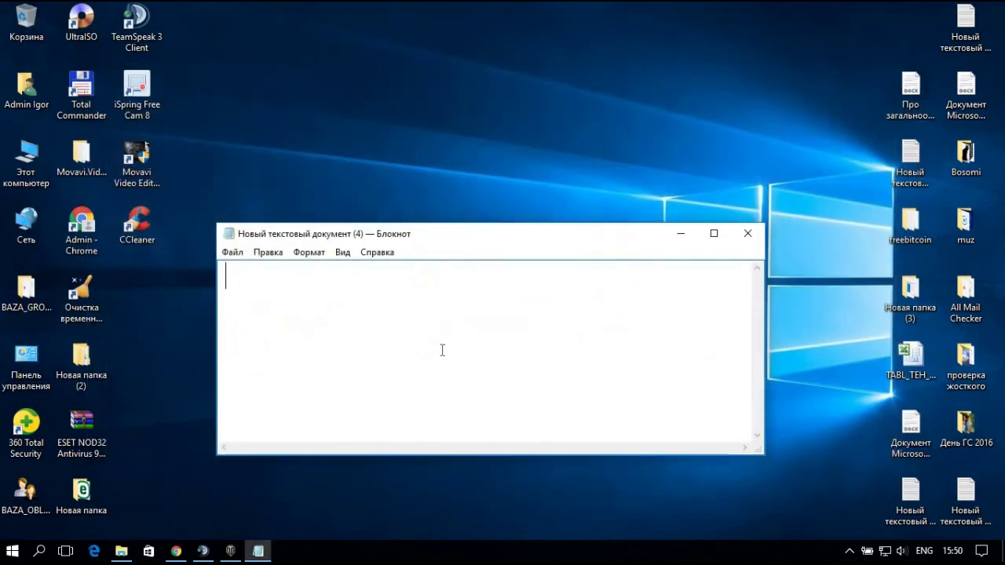
- Write "Если вам это полезно ставьте ЛАйк" in the empty note using the Russian keyboard layout
key("alt+shift")
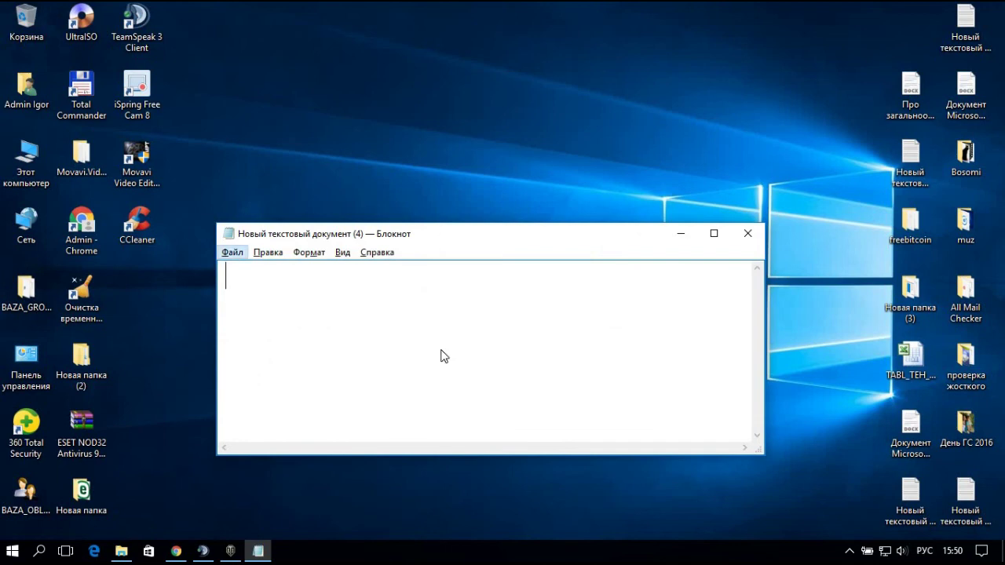
key("Escape")
type("сли")
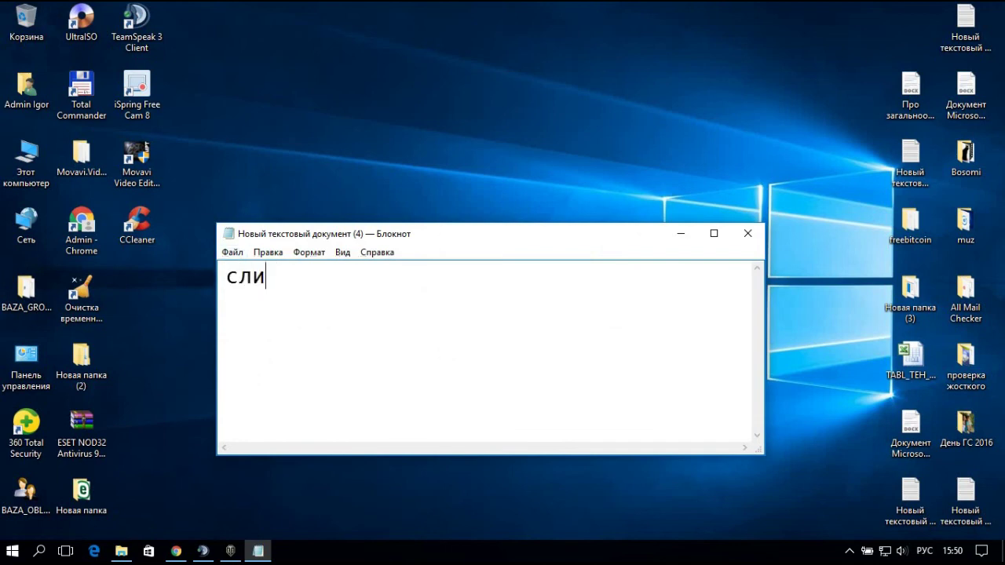
key("BackSpace")
key("BackSpace")
key("BackSpace")
type("Если в")
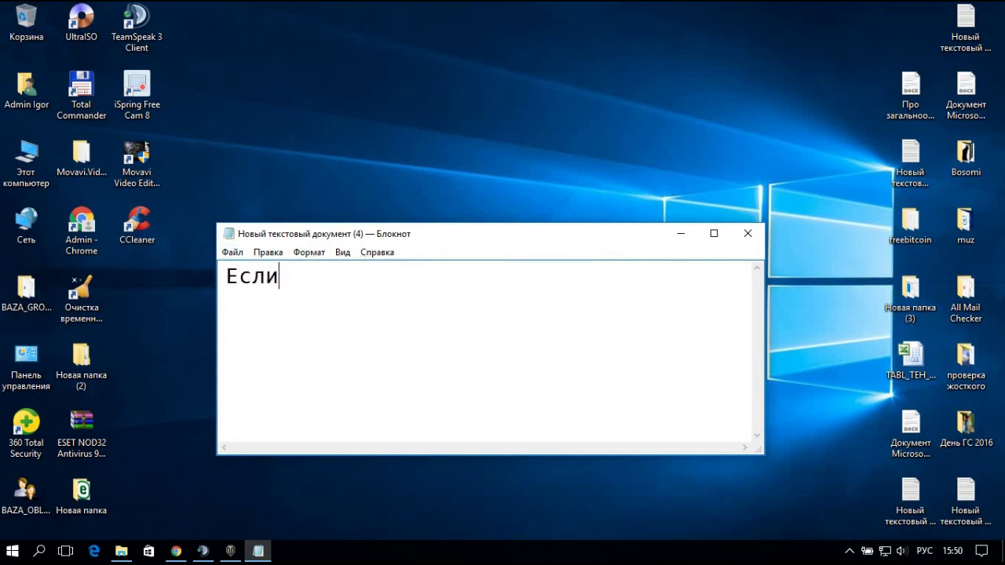
type("ам это полезно став")
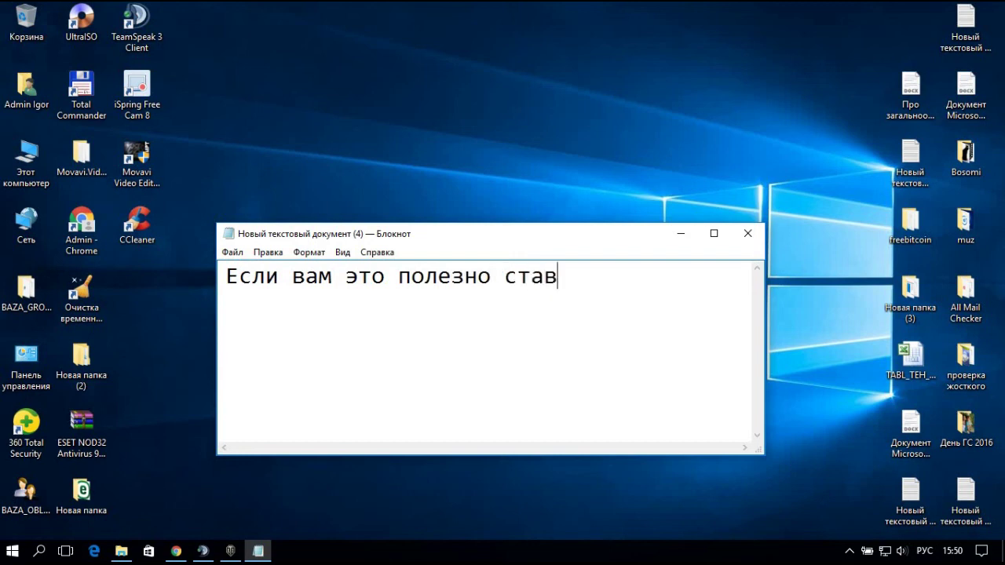
type("ьте ЛА")
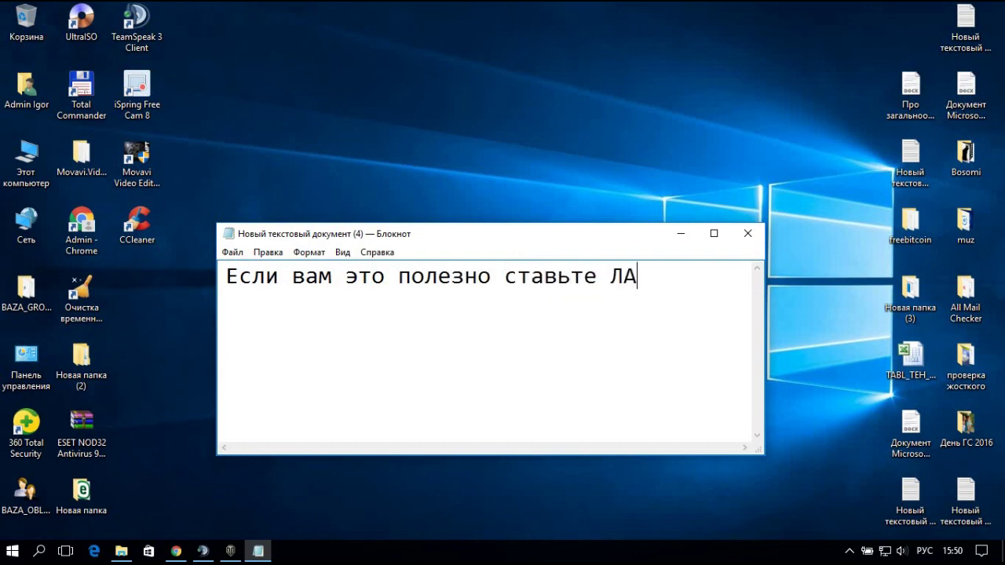
type("Йк")
- Select the whole line asking for a like in the note
left_click_drag(666, 278, 218, 308)
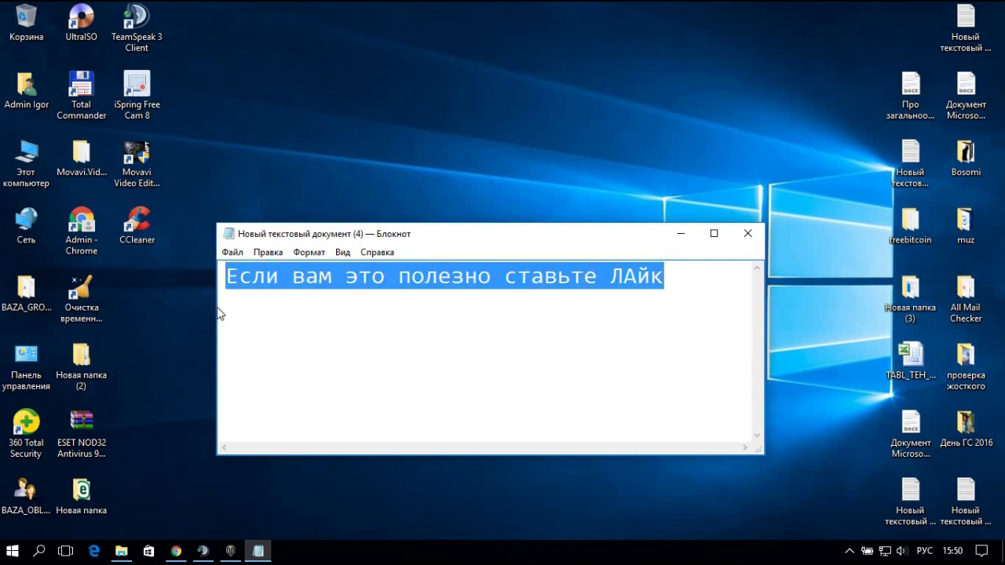